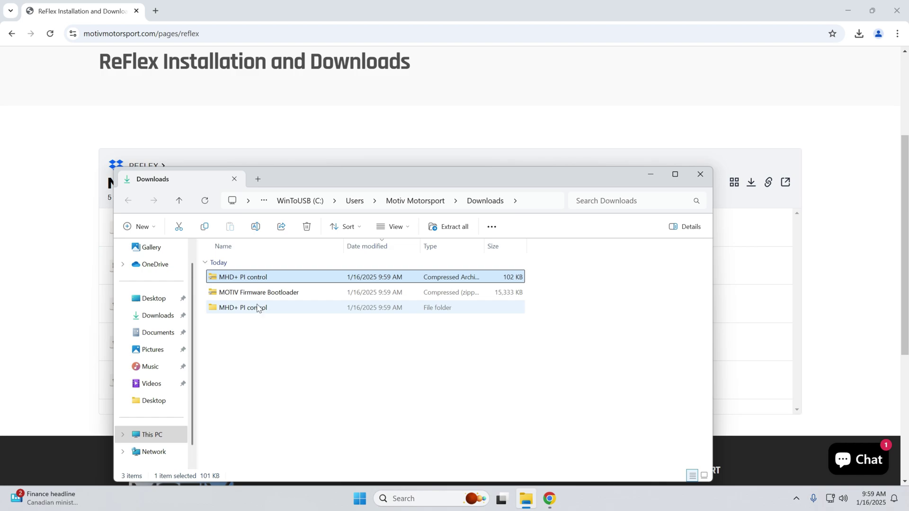
Extract the MOTIV Firmware Bootloader archive into its default folder in Downloads, and close the folder and browser windows
right_click(259, 293)
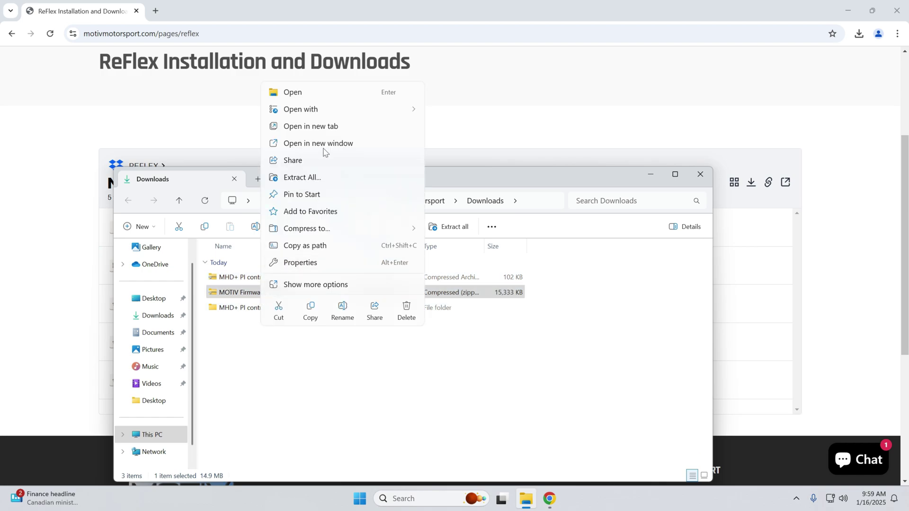
left_click(318, 180)
left_click(545, 359)
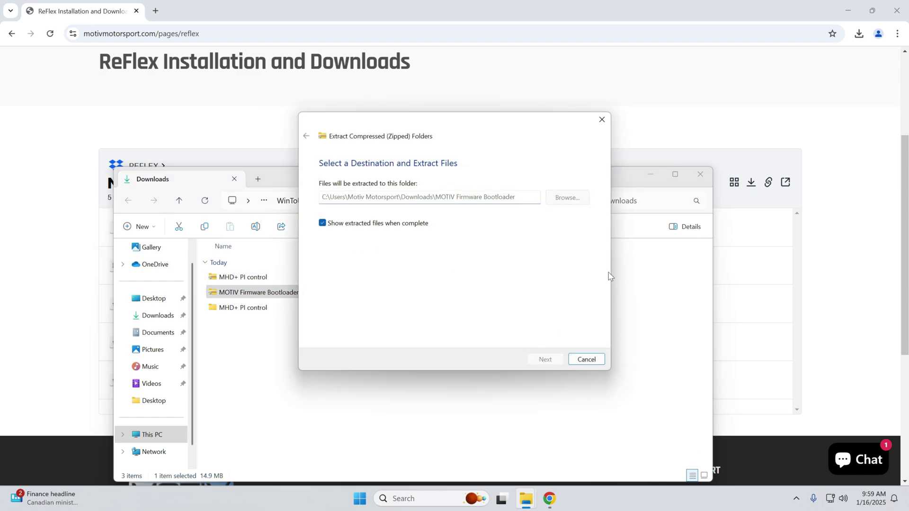
left_click(700, 174)
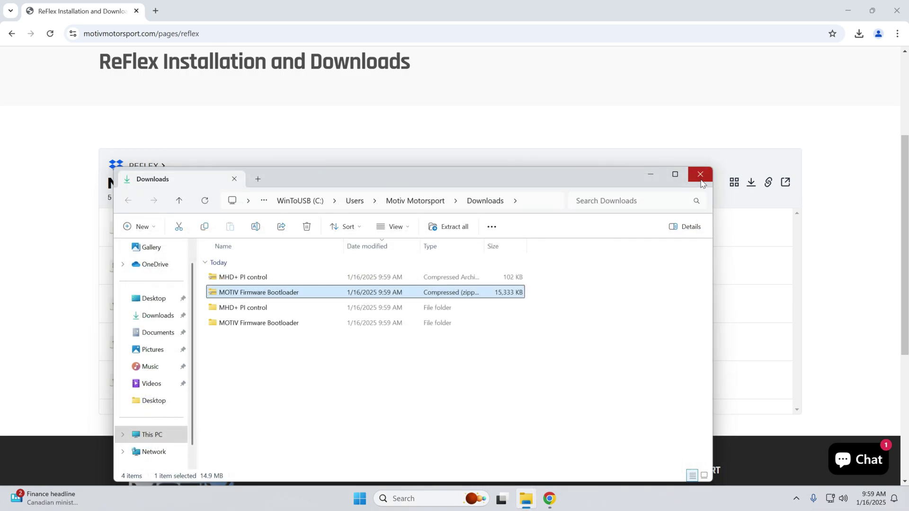
left_click(700, 175)
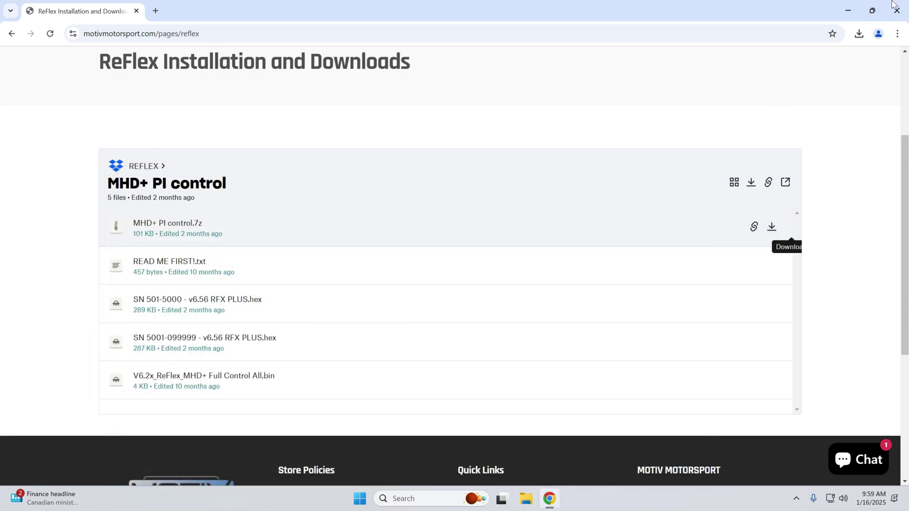
left_click(892, 6)
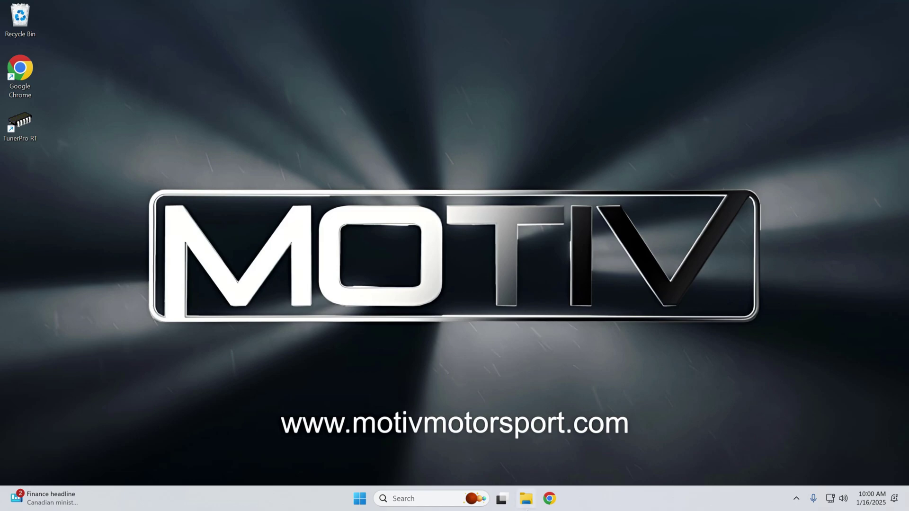
Launch the MOTIV Firmware Bootloader application from its extracted folder in Downloads
left_click(526, 502)
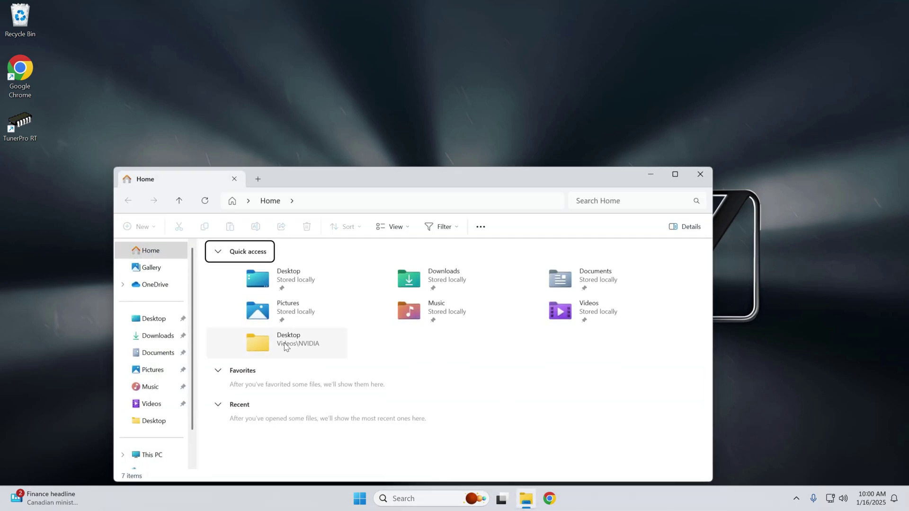
left_click(159, 336)
left_click(301, 312)
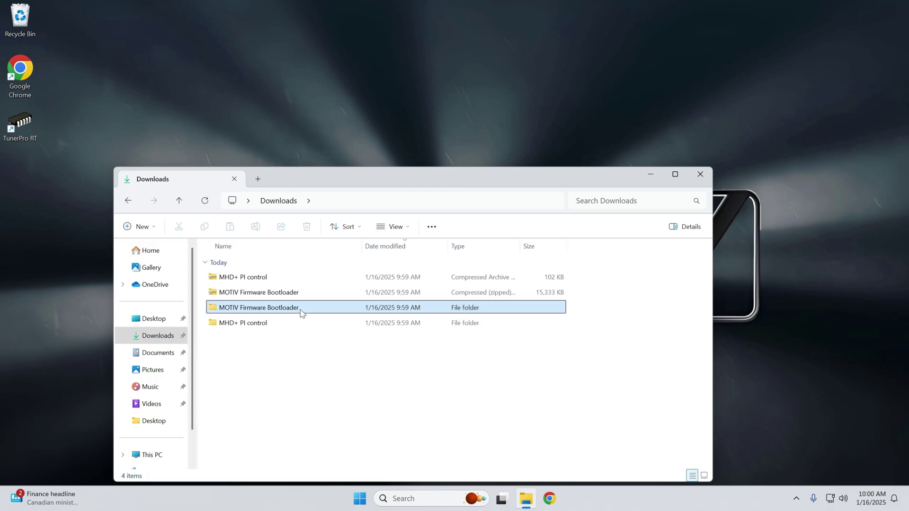
double_click(301, 312)
double_click(277, 281)
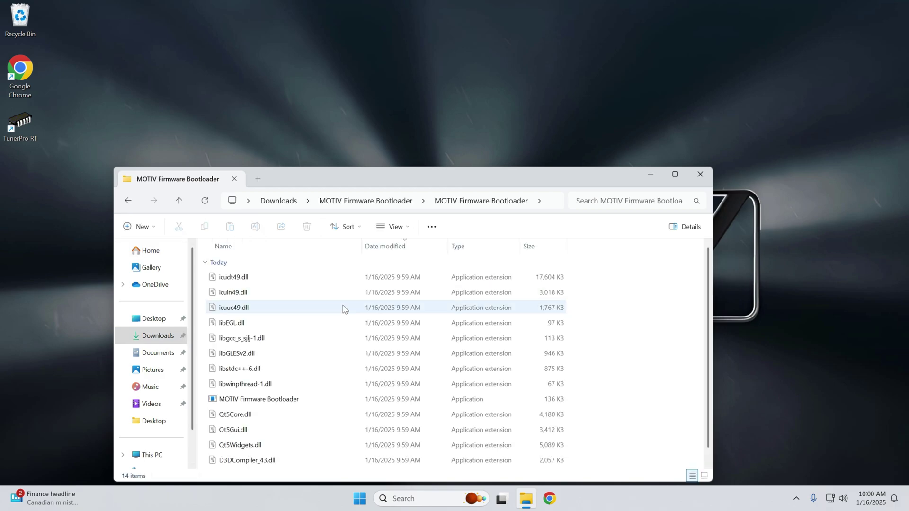
scroll(342, 312, "down", 1)
scroll(341, 318, "up", 1)
scroll(341, 318, "down", 1)
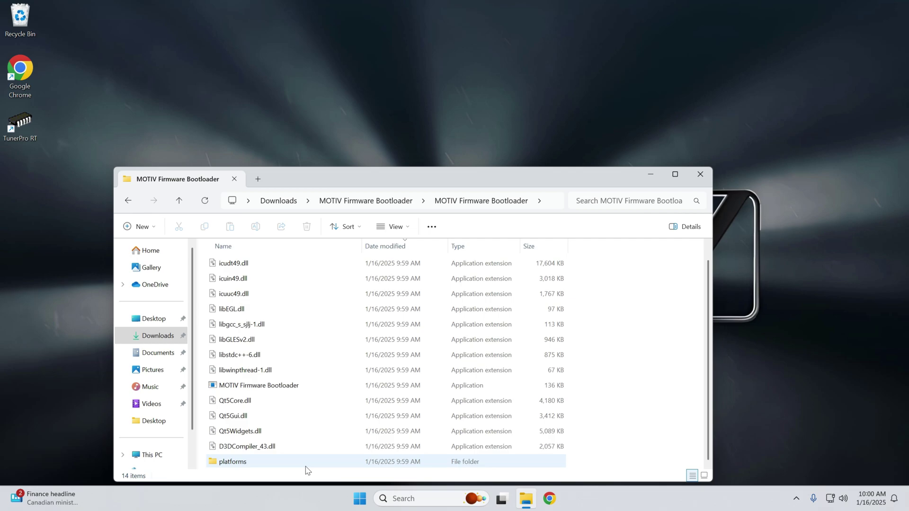
double_click(287, 384)
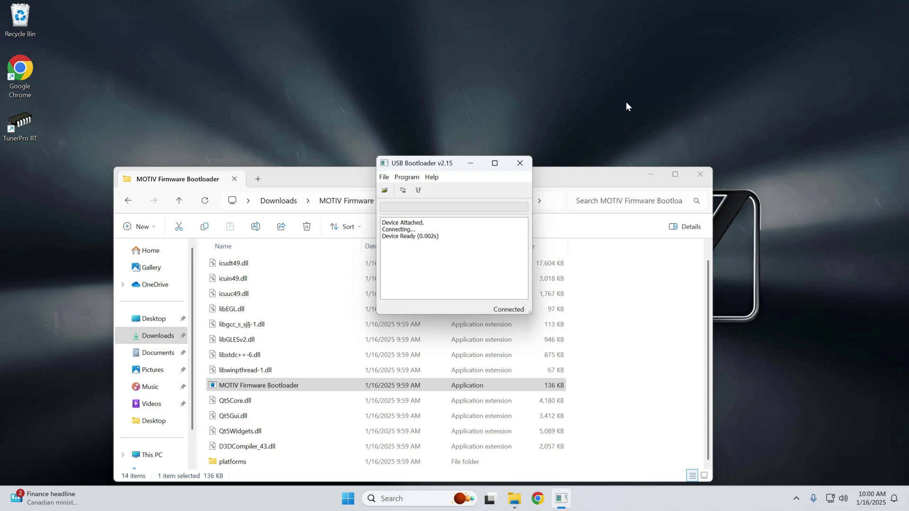
left_click(384, 177)
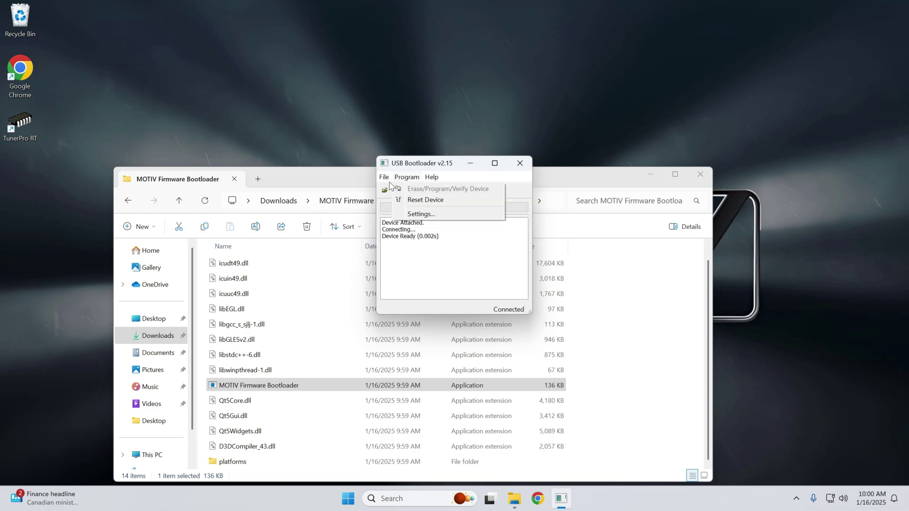
left_click(426, 189)
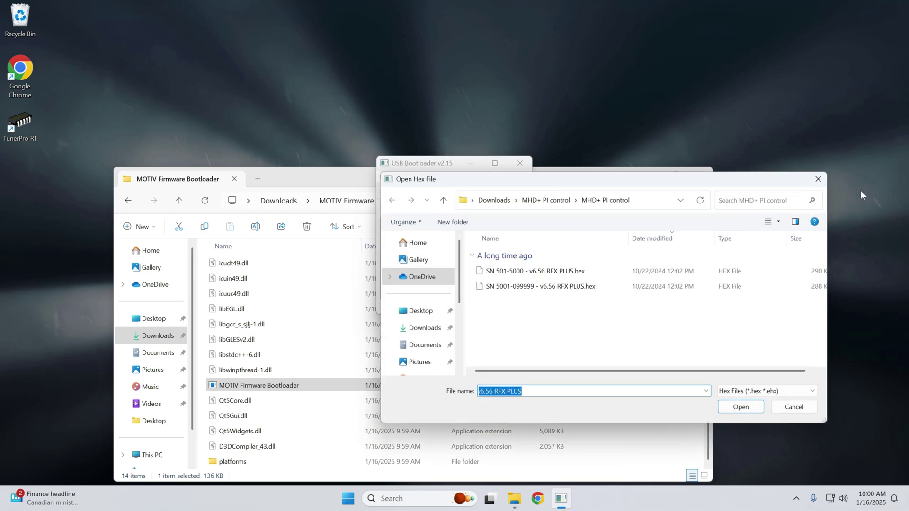
left_click(494, 200)
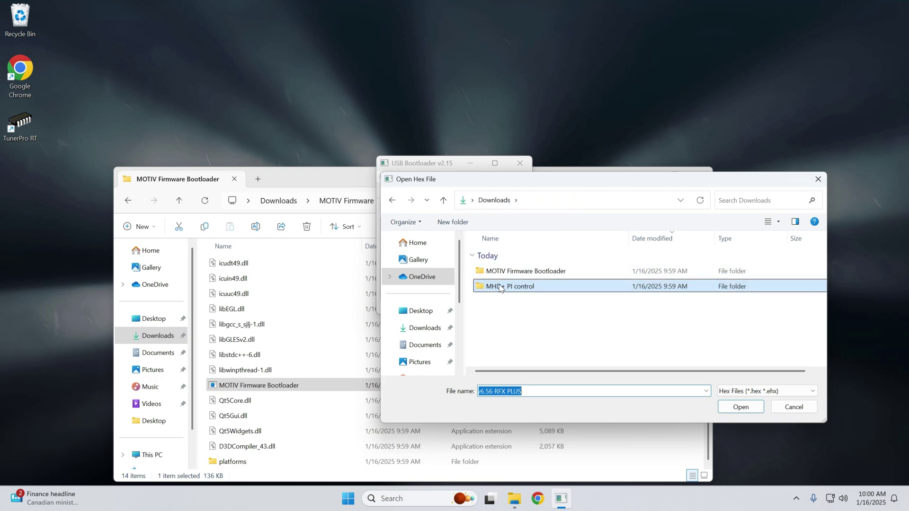
double_click(539, 290)
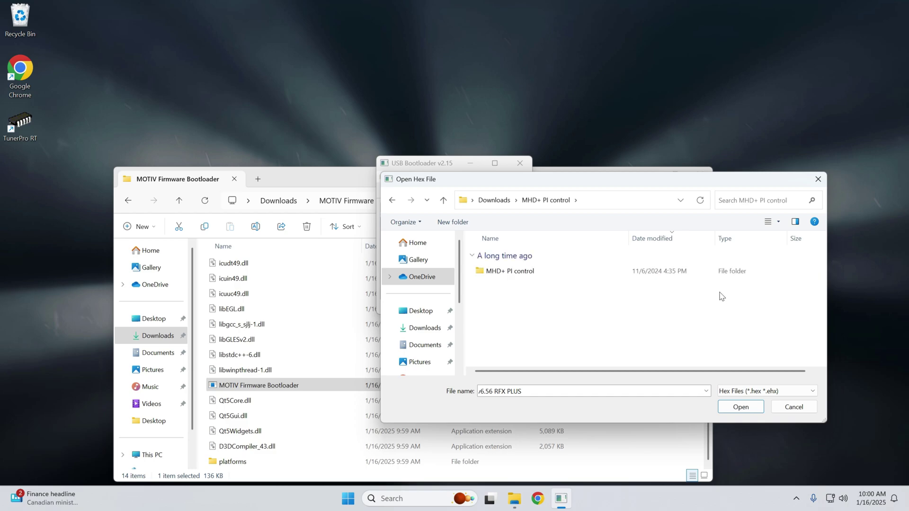
double_click(544, 273)
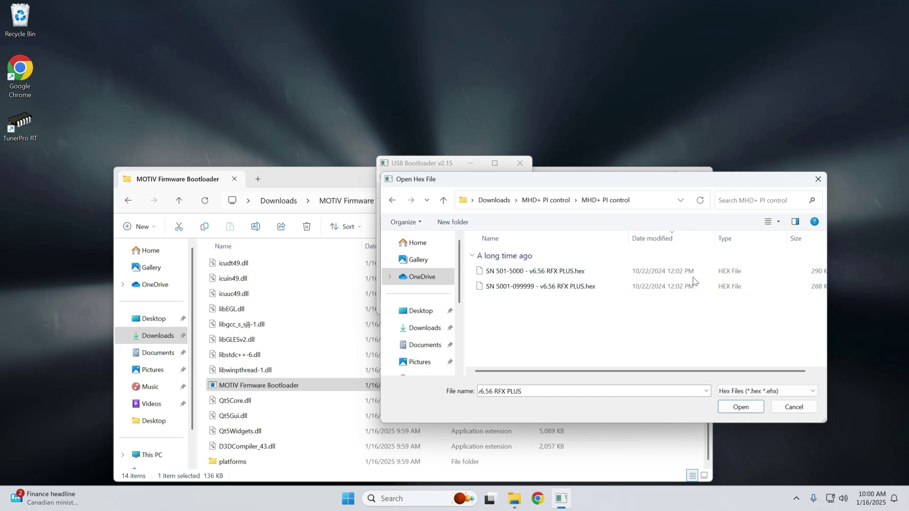
left_click(516, 286)
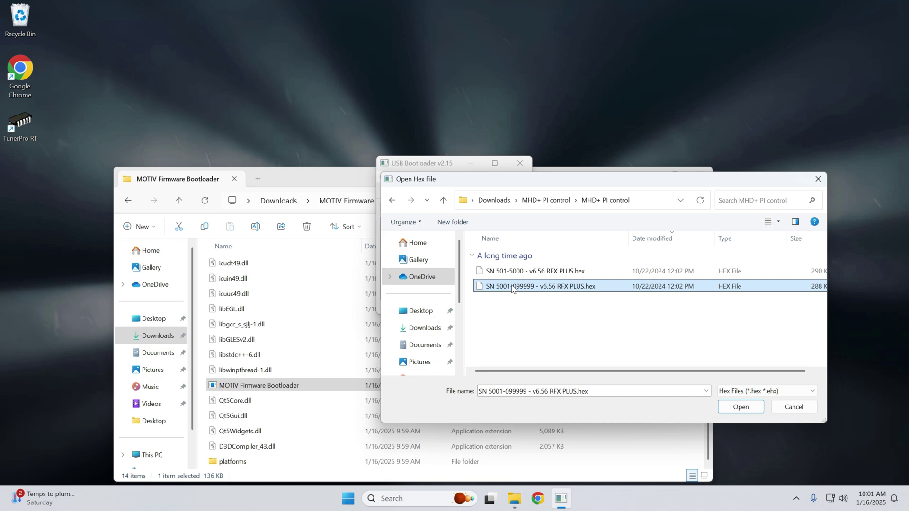
left_click(736, 408)
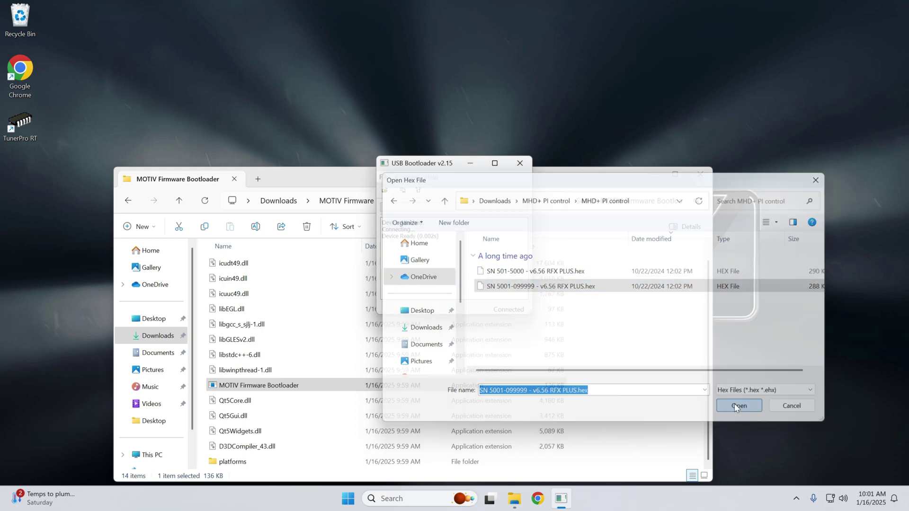
Erase, program and verify the device with the loaded firmware, and close the bootloader and folder windows
left_click(411, 178)
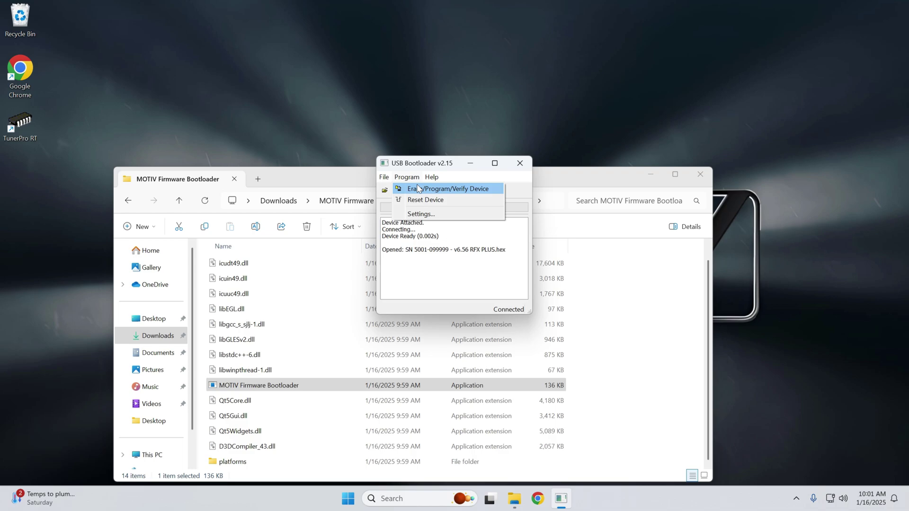
left_click(419, 189)
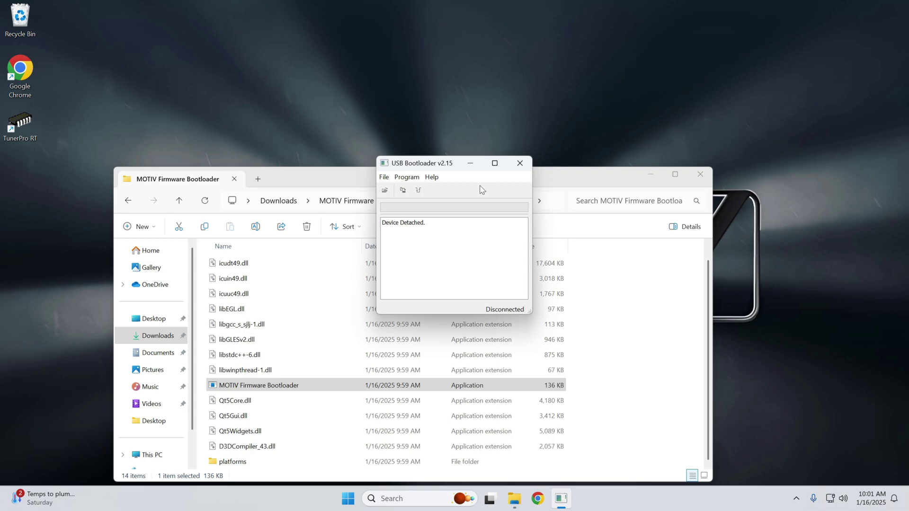
left_click(520, 163)
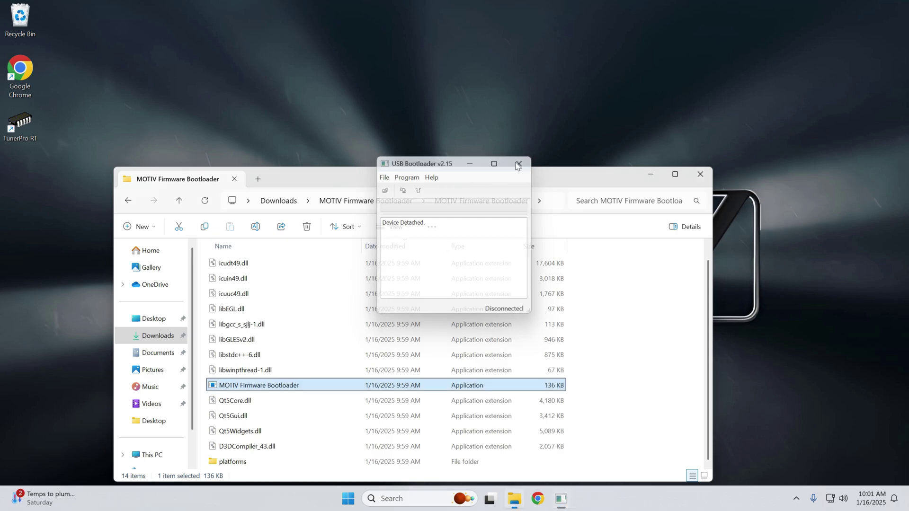
left_click(701, 178)
Start TunerPro RT unregistered and set the data acquisition plug-in's port type to Shared with Emulator in the preferences
double_click(12, 124)
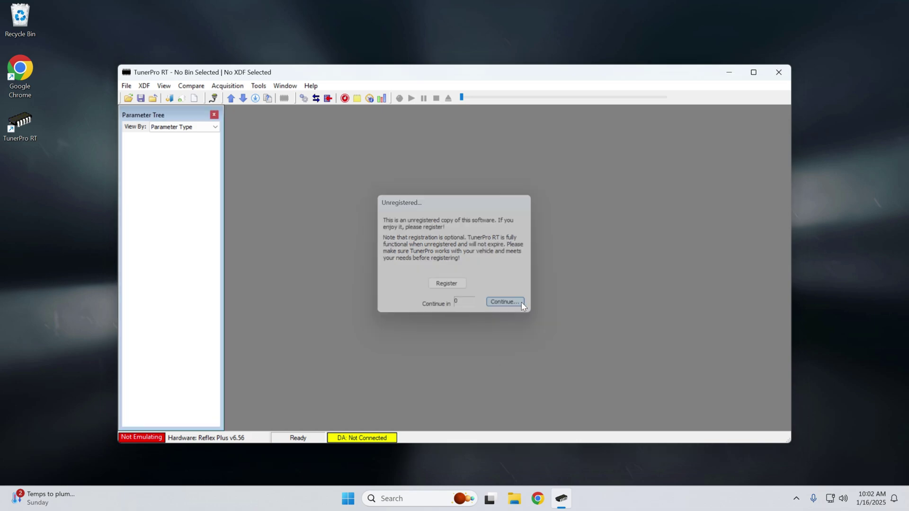
left_click(521, 303)
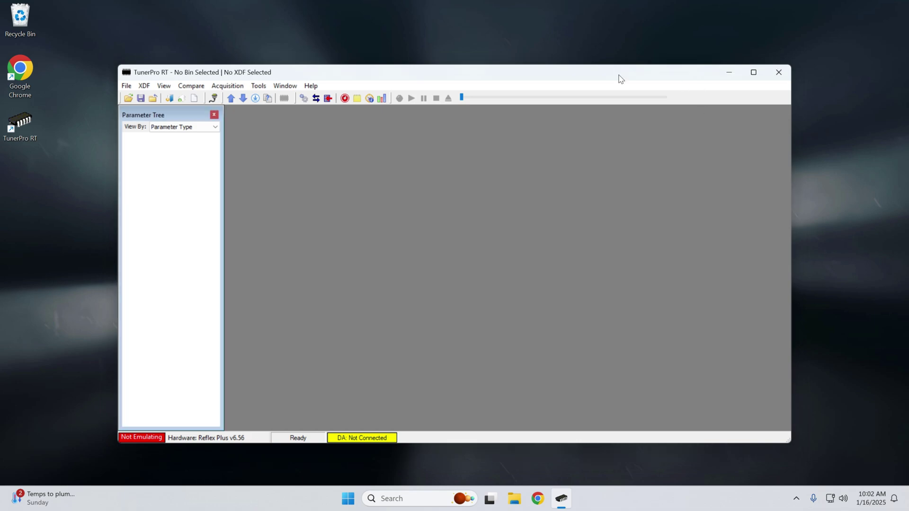
left_click(227, 85)
mouse_move(256, 90)
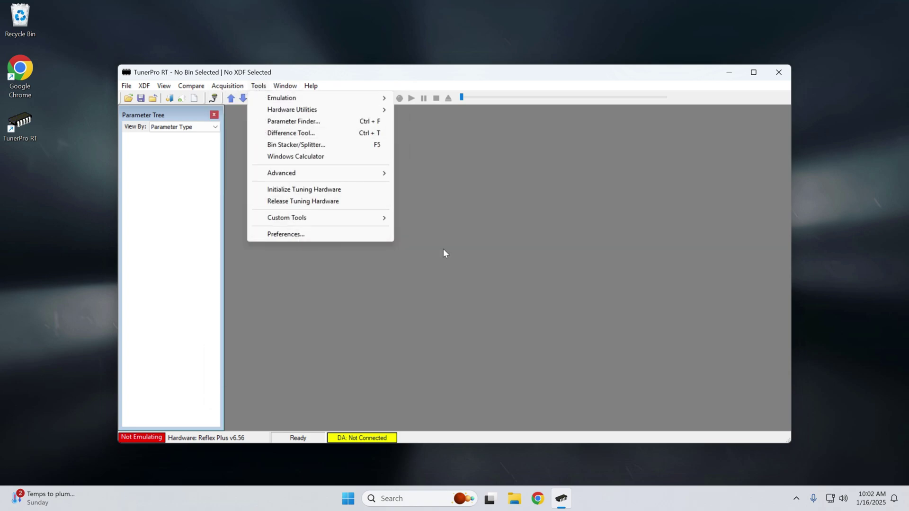
left_click(282, 235)
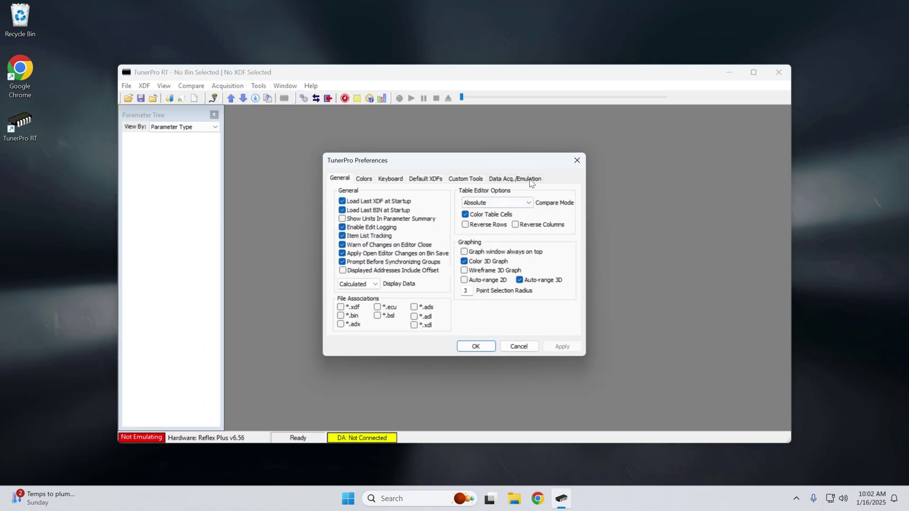
left_click(544, 183)
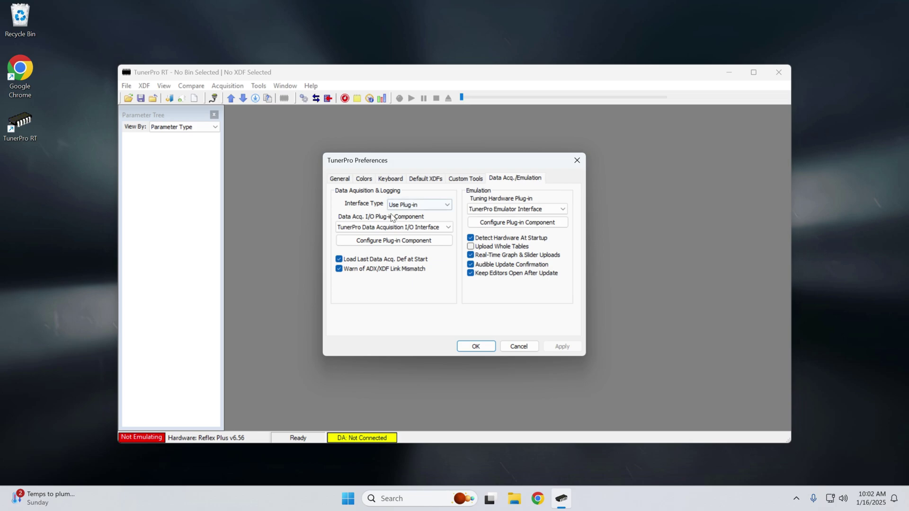
left_click(374, 242)
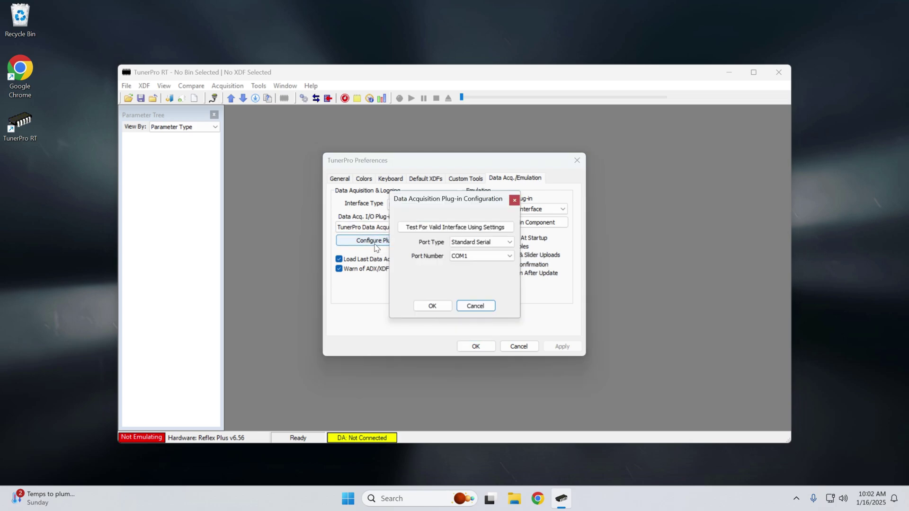
left_click(483, 242)
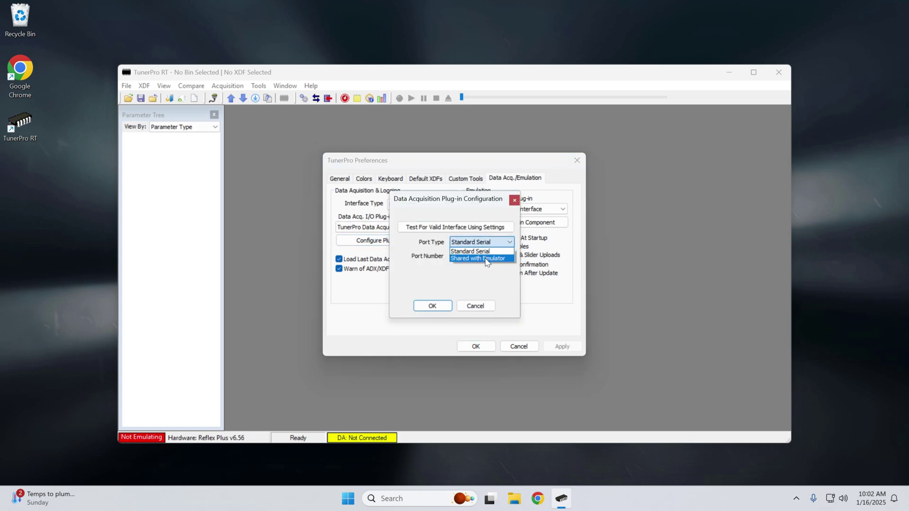
left_click(486, 259)
left_click(432, 306)
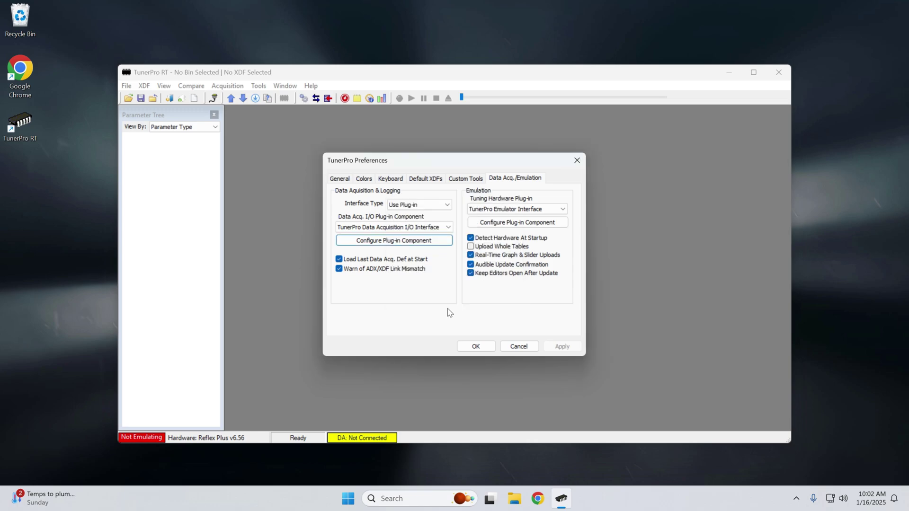
left_click(478, 347)
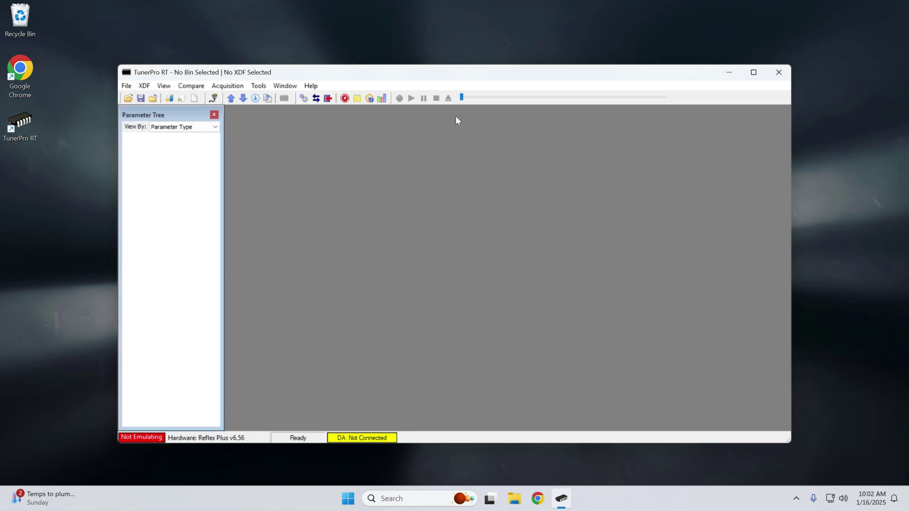
Open V6.2x_ReFlex_MHD+ Full Control All.bin from the MHD+ PI control folder and upload it to the tuning hardware
left_click(126, 85)
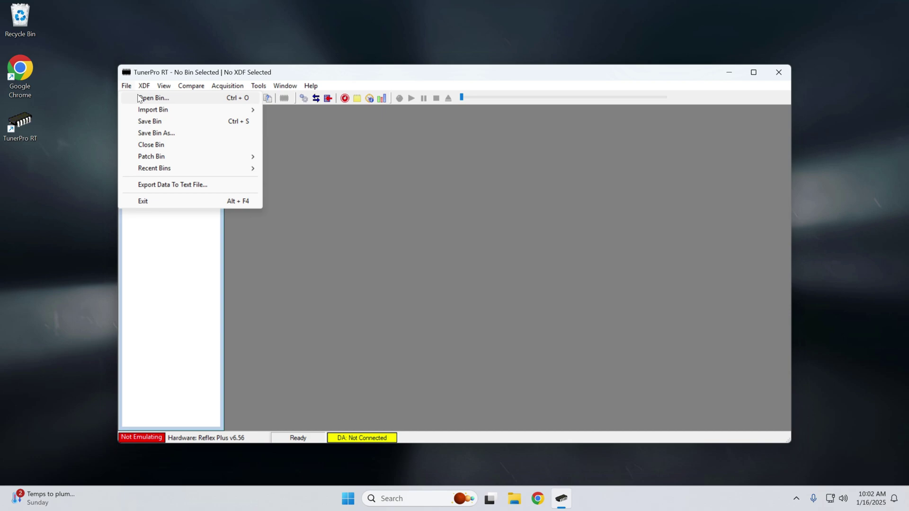
left_click(138, 98)
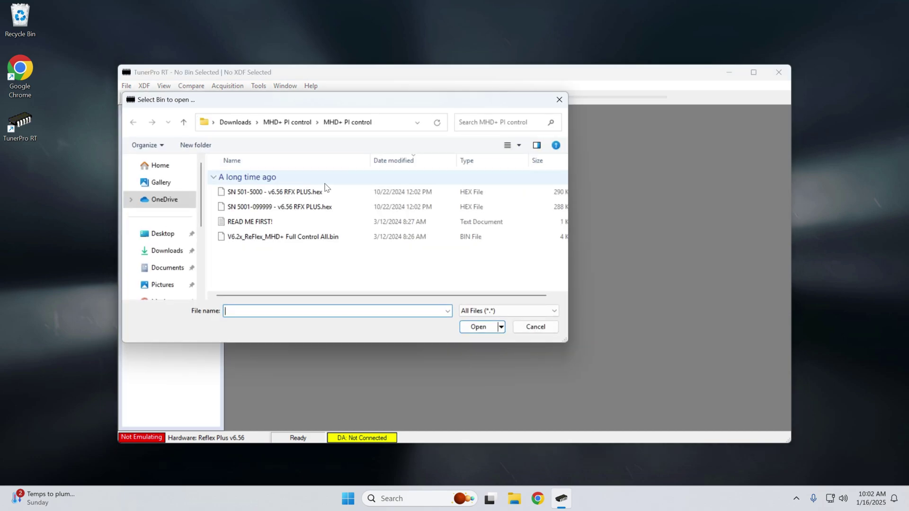
left_click(280, 241)
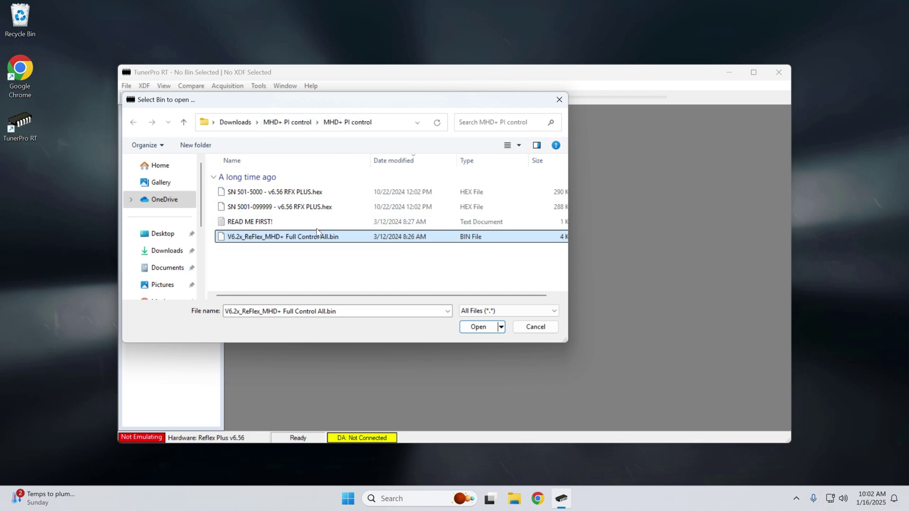
left_click(479, 326)
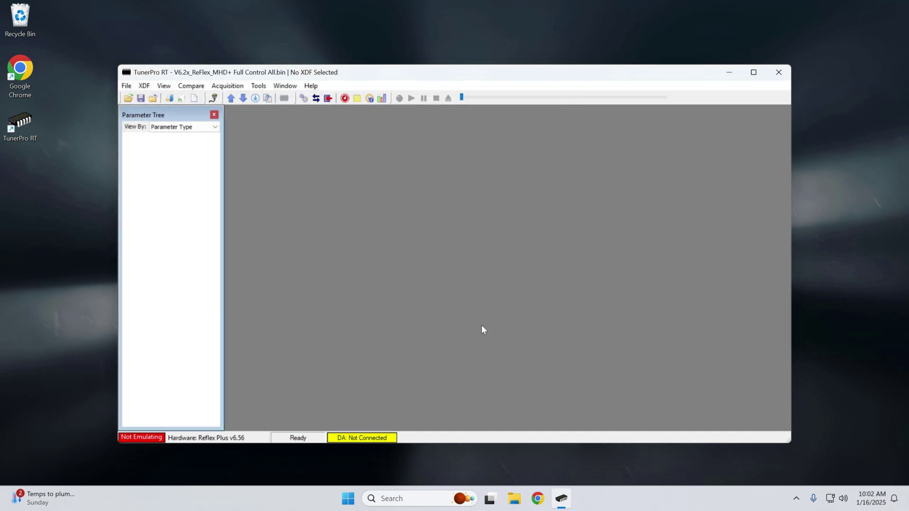
left_click(231, 98)
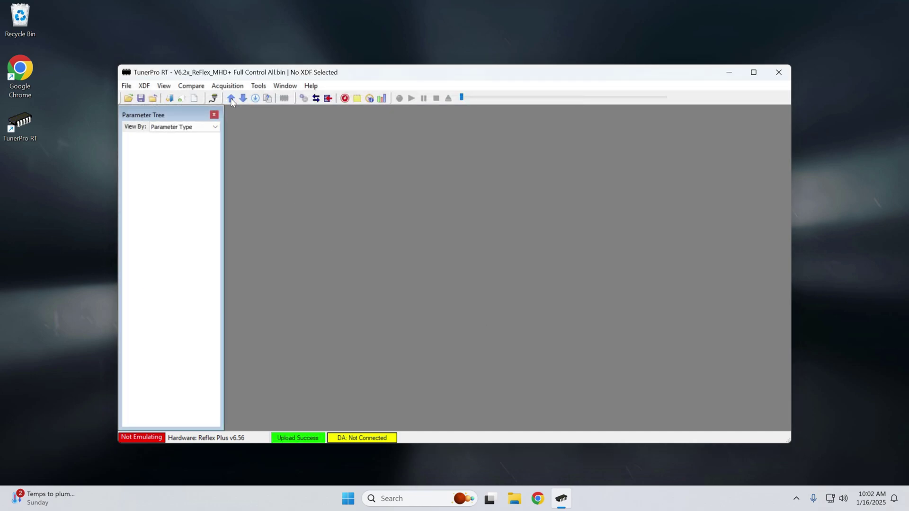